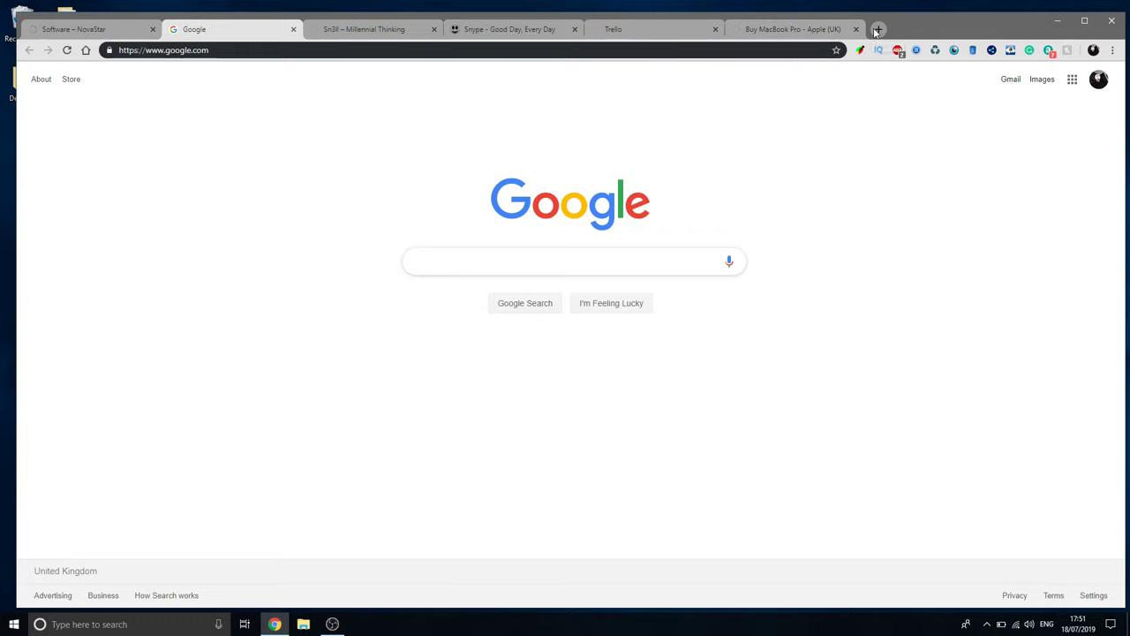
Close all tabs to the right of the NovaStar software page and go to the NovaStar home page.
right_click(126, 29)
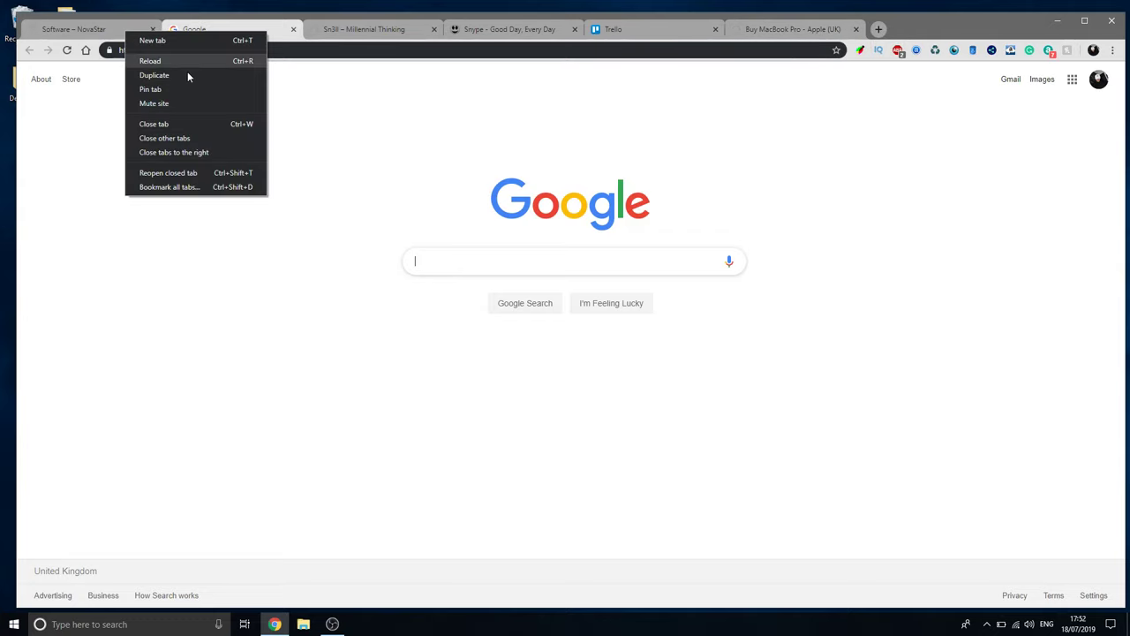
click(178, 155)
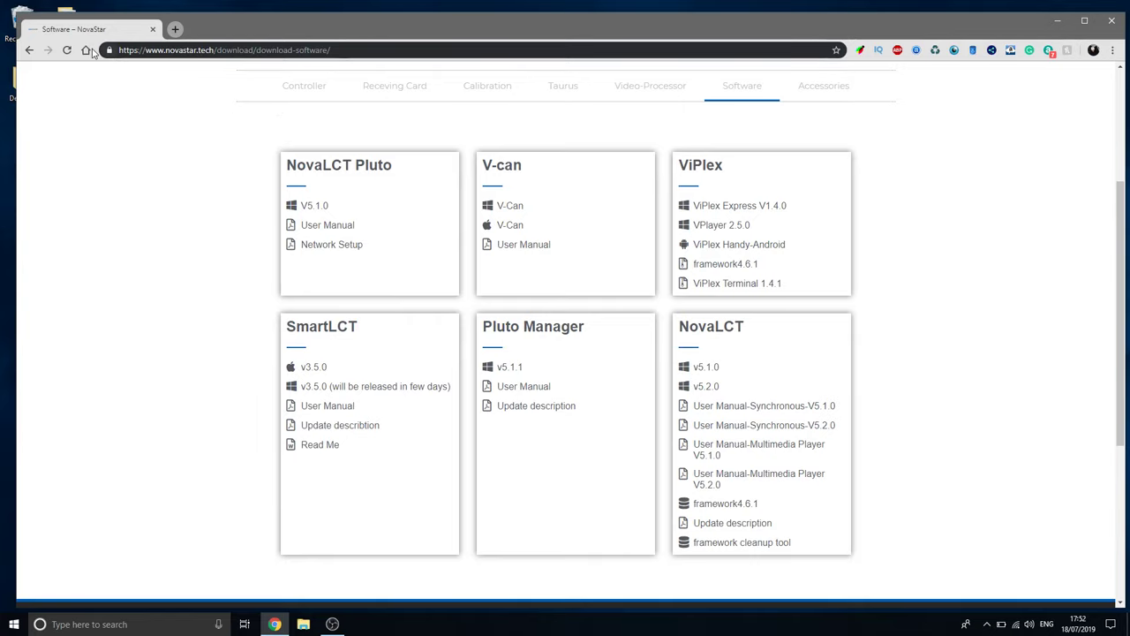
scroll(311, 101, up, 3)
click(300, 88)
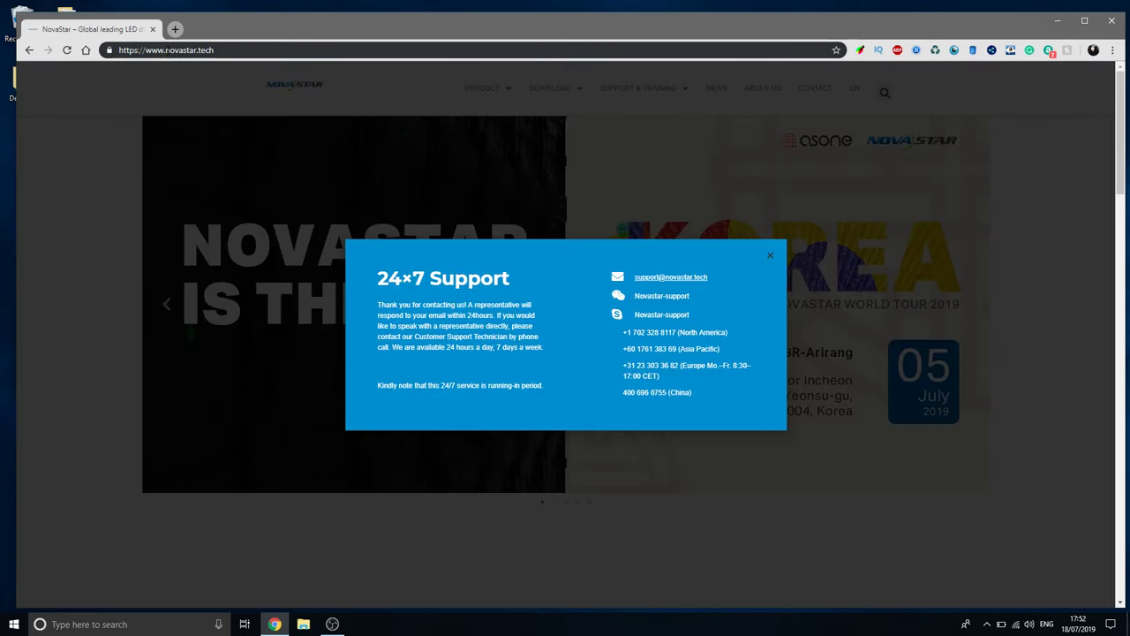
click(220, 50)
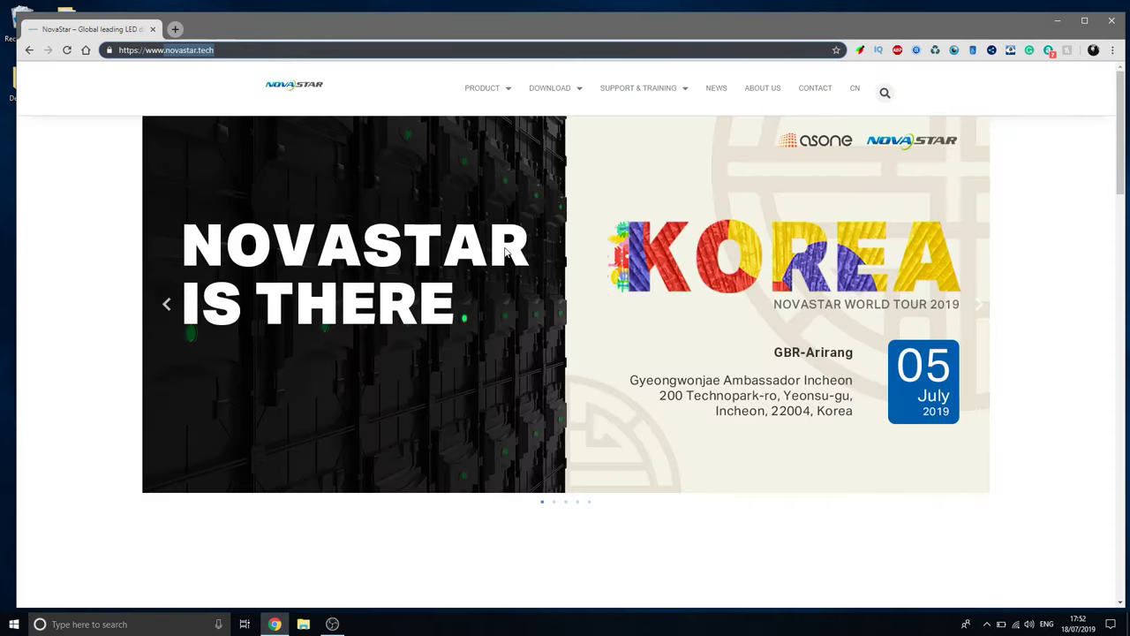
Open the Software category of the NovaStar site's download section.
click(570, 95)
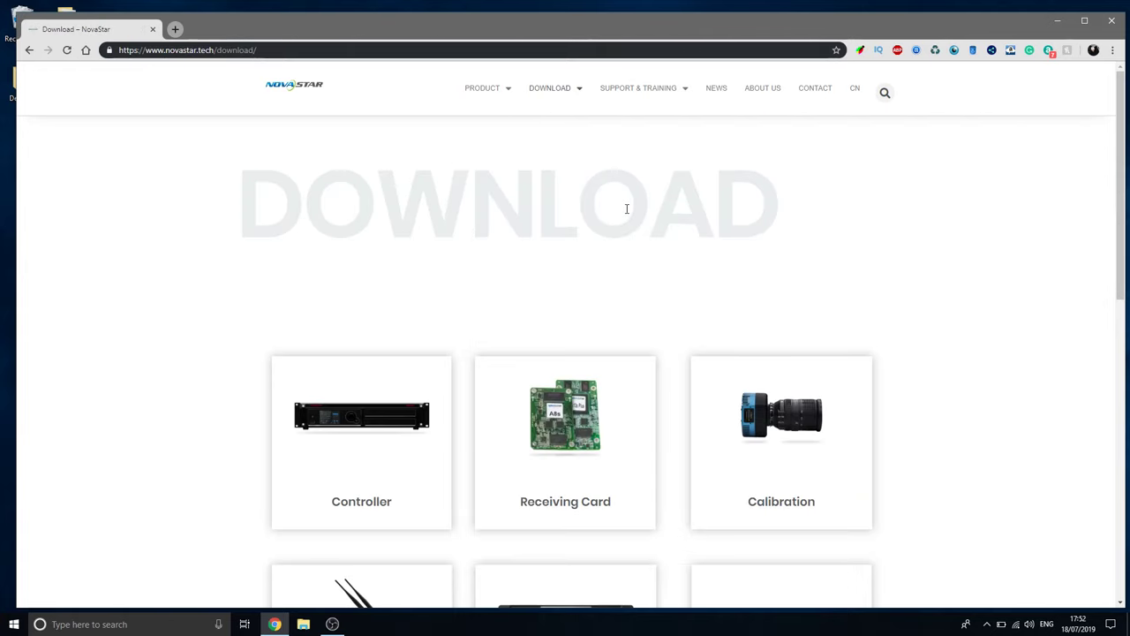
scroll(628, 212, down, 5)
scroll(689, 265, up, 1)
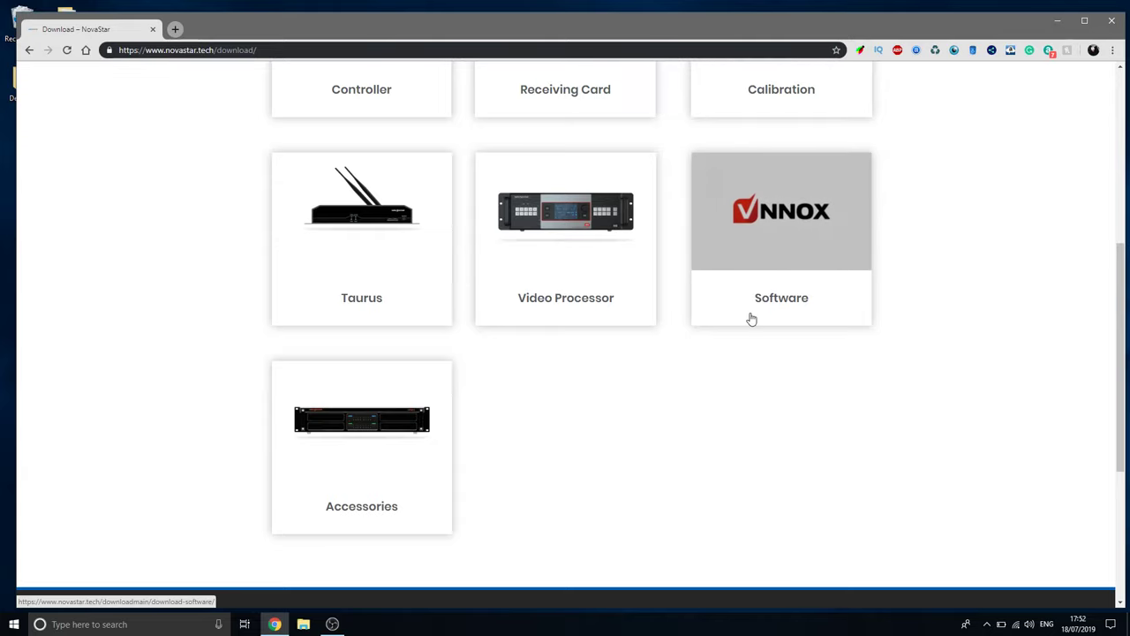
click(787, 245)
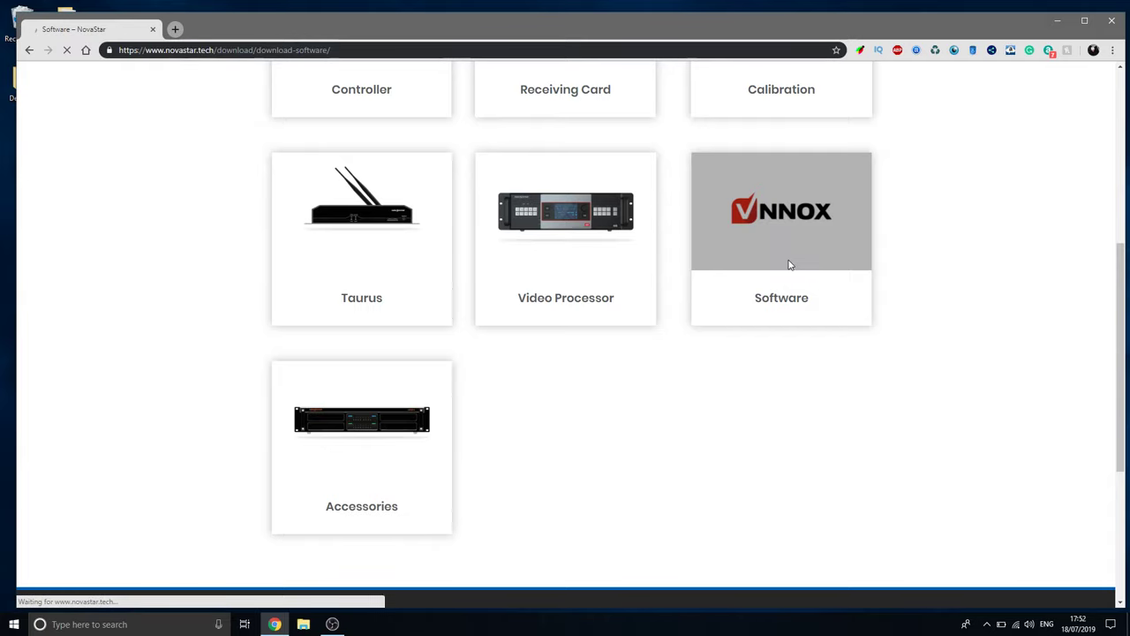
Download the Windows version of NovaLCT v5.2.0 to the Desktop and close the browser.
scroll(904, 330, down, 3)
scroll(904, 331, down, 2)
scroll(680, 274, up, 2)
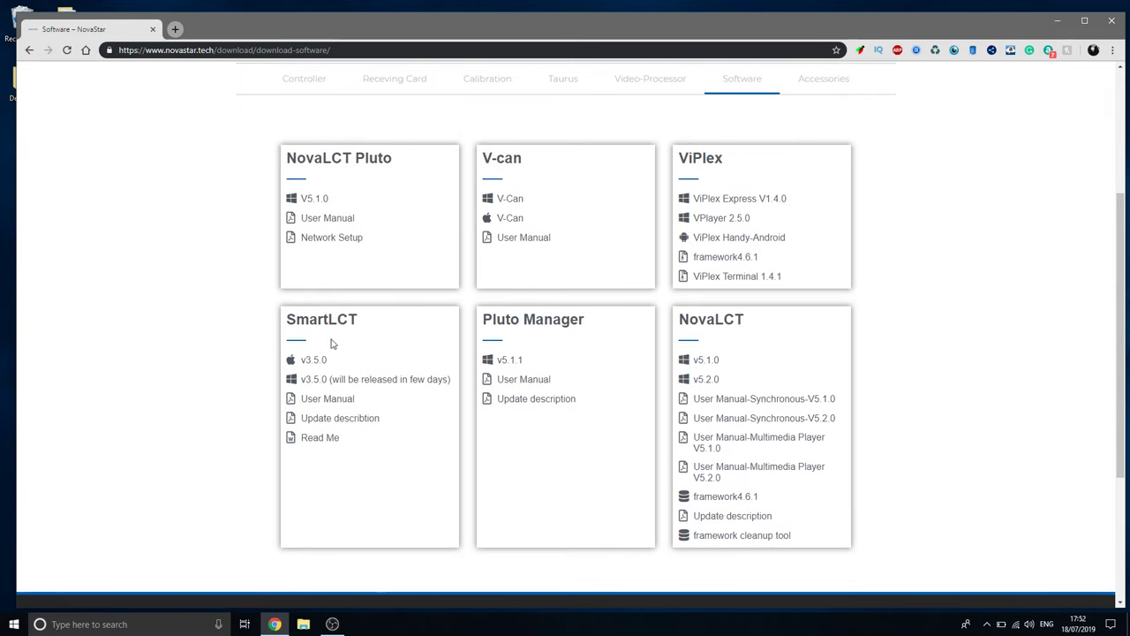
drag(287, 321, 376, 322)
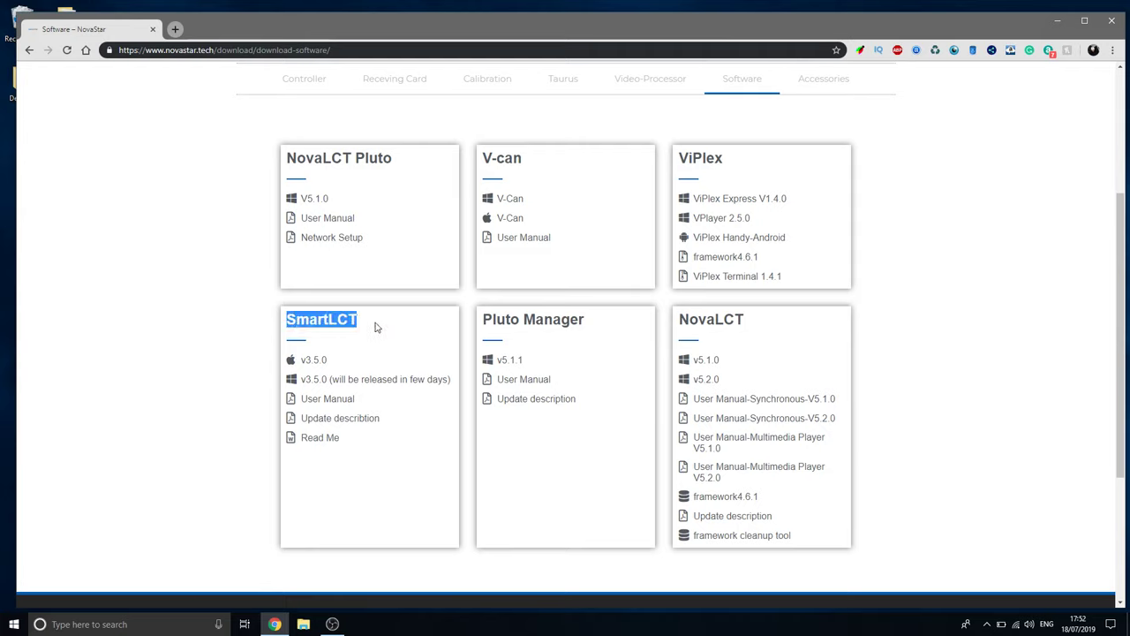
click(701, 387)
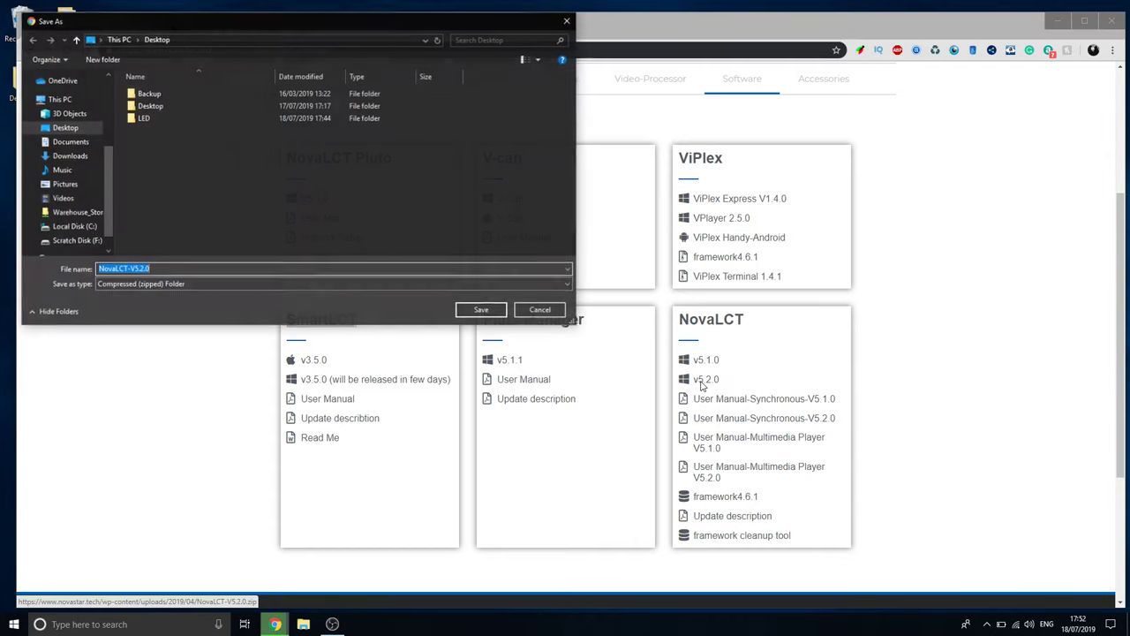
click(481, 312)
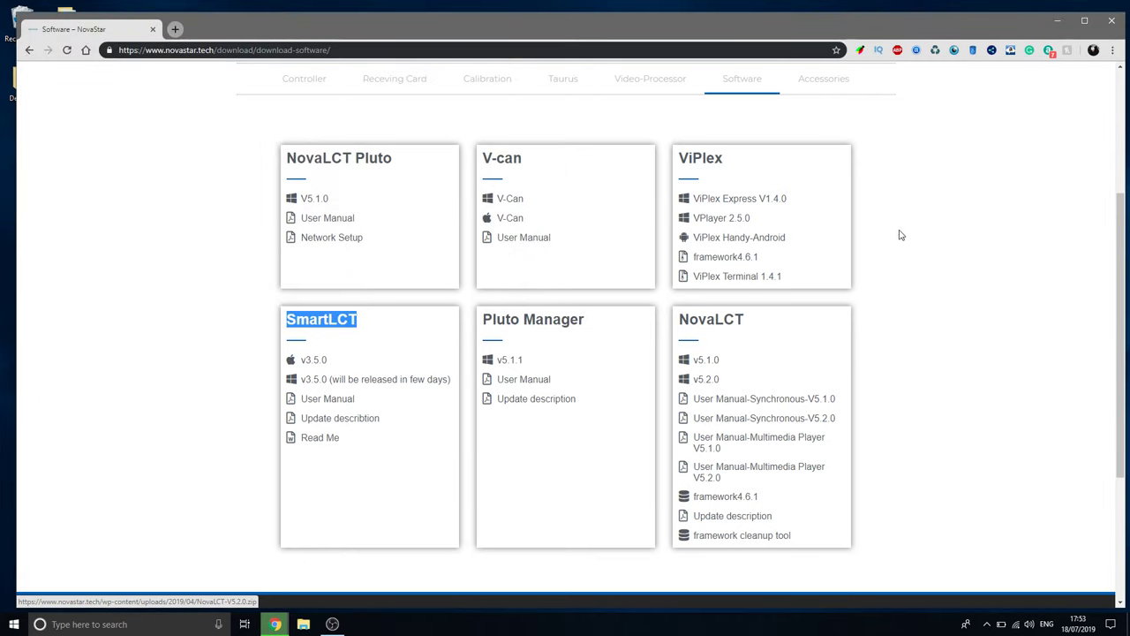
scroll(918, 270, up, 3)
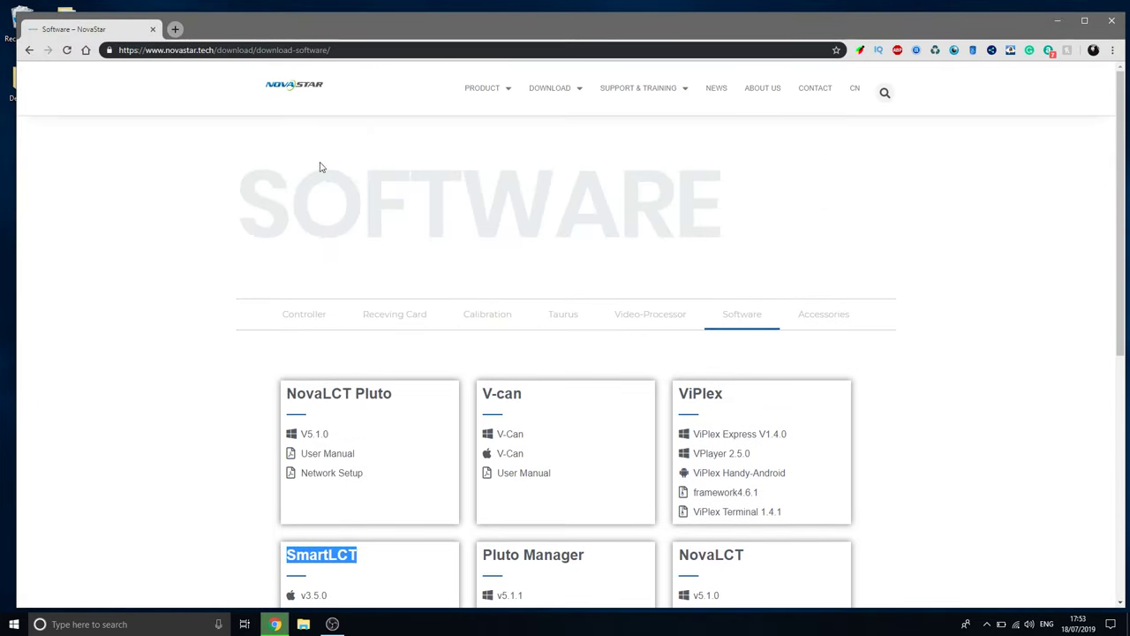
scroll(613, 280, down, 5)
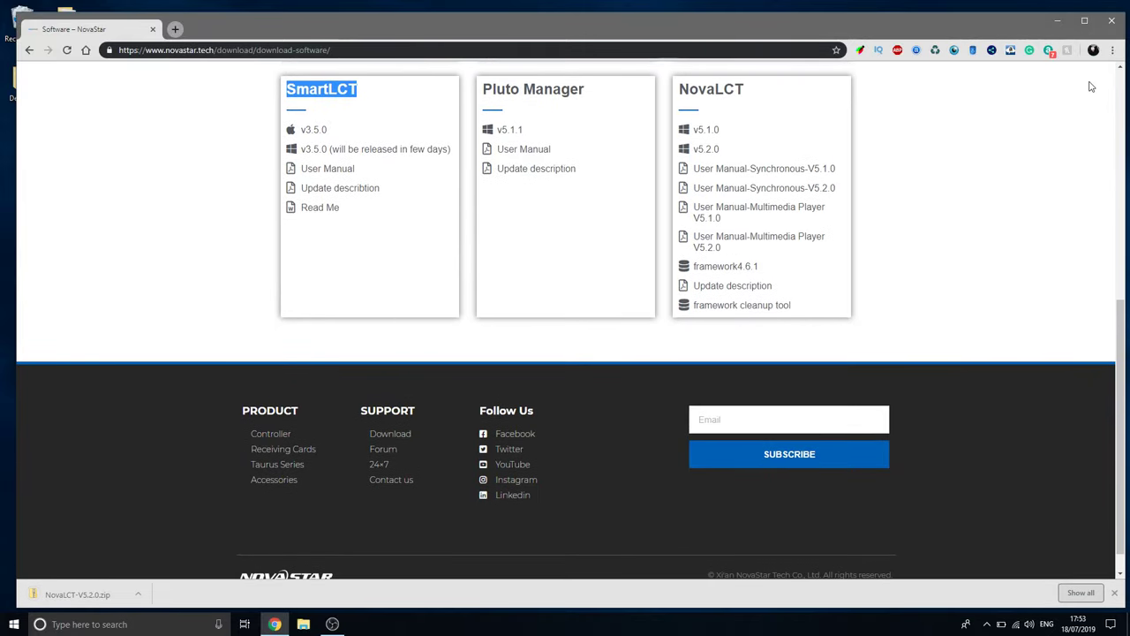
click(1112, 20)
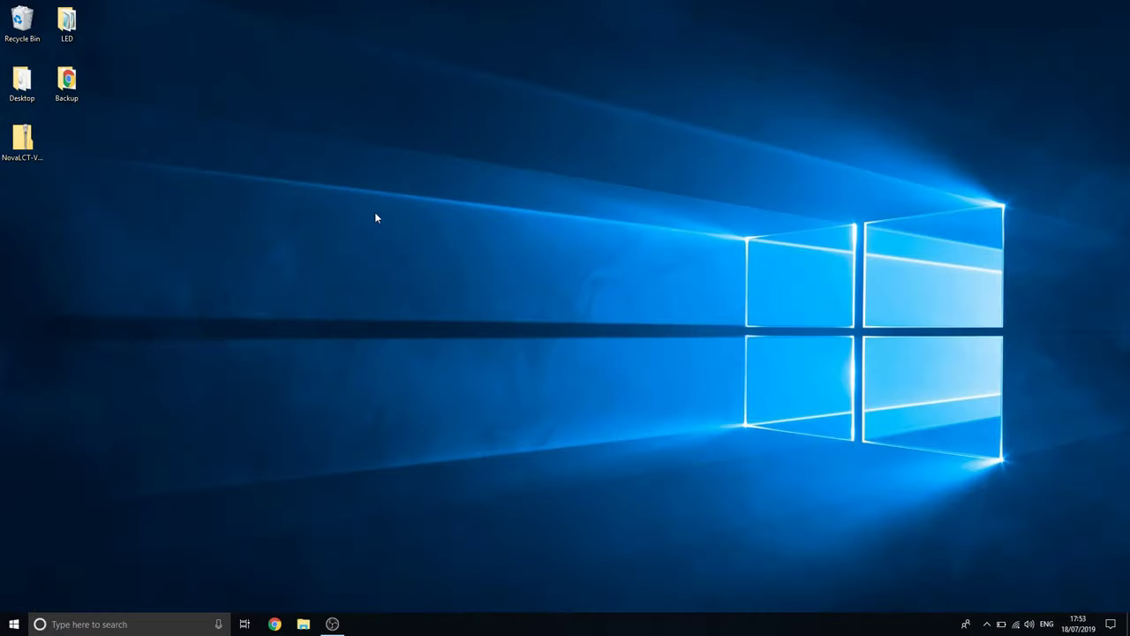
Extract the downloaded NovaLCT-V5.2.0 archive to its default folder on the Desktop.
double_click(22, 139)
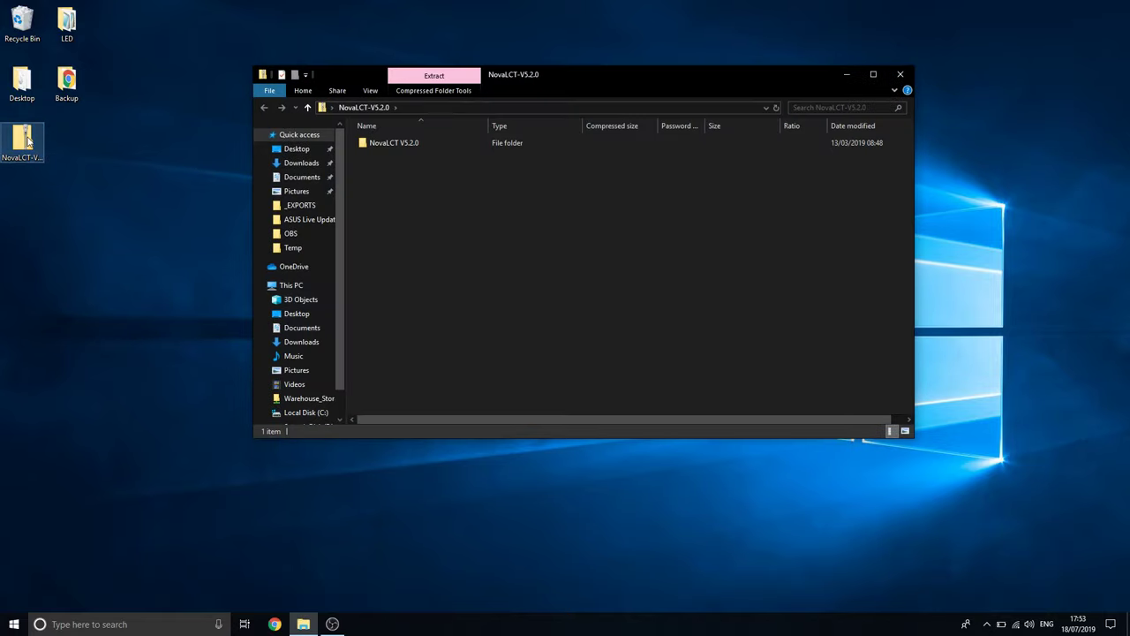
click(900, 74)
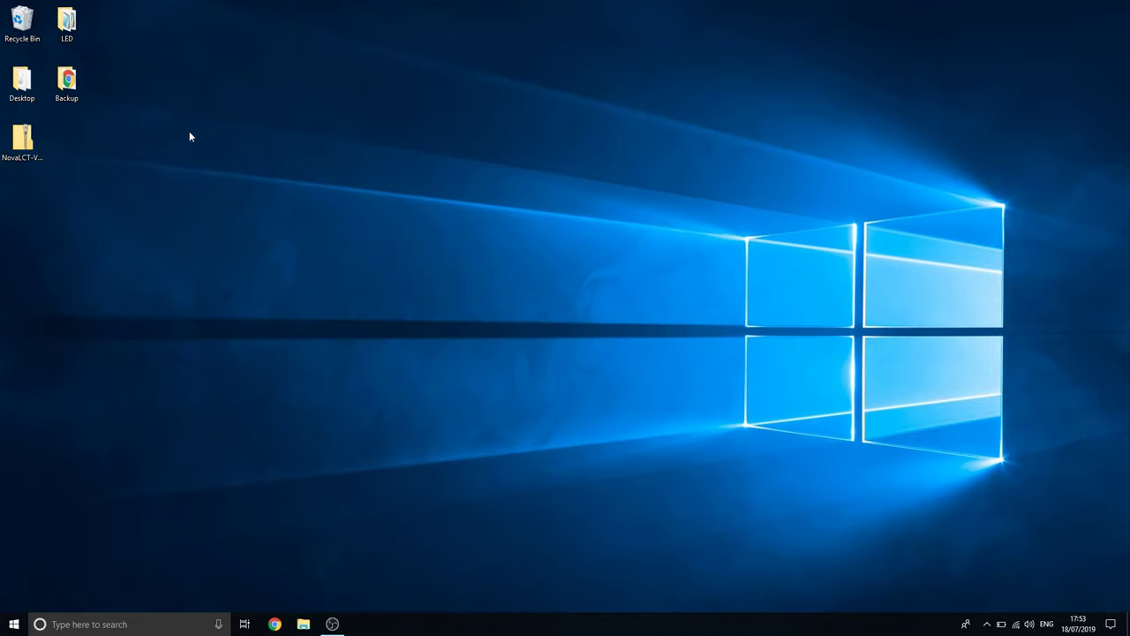
right_click(40, 154)
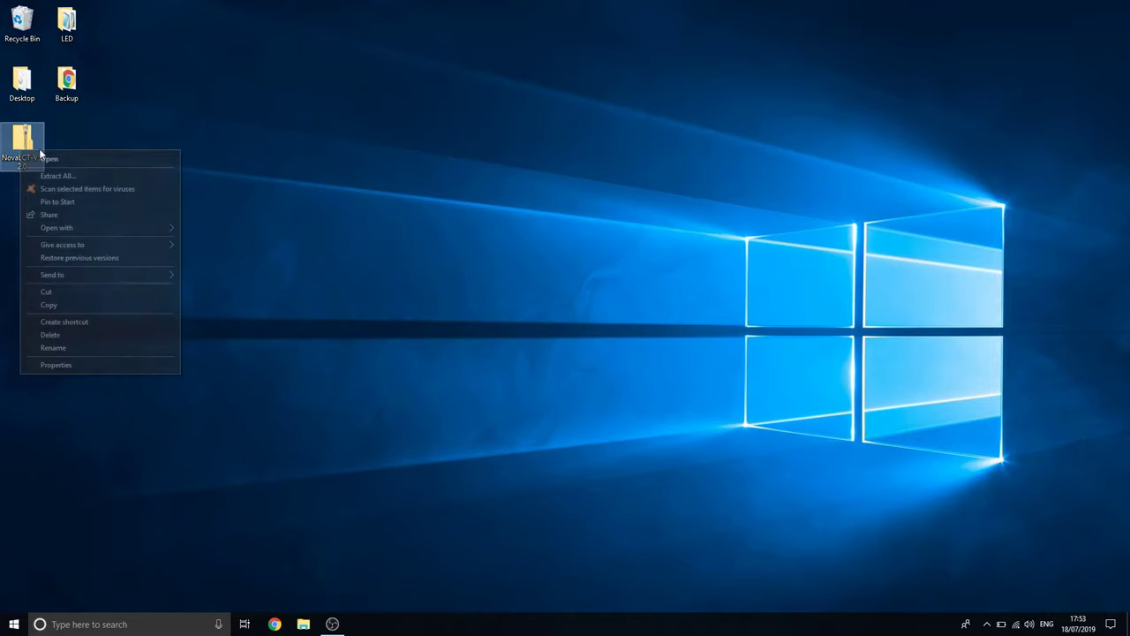
click(79, 177)
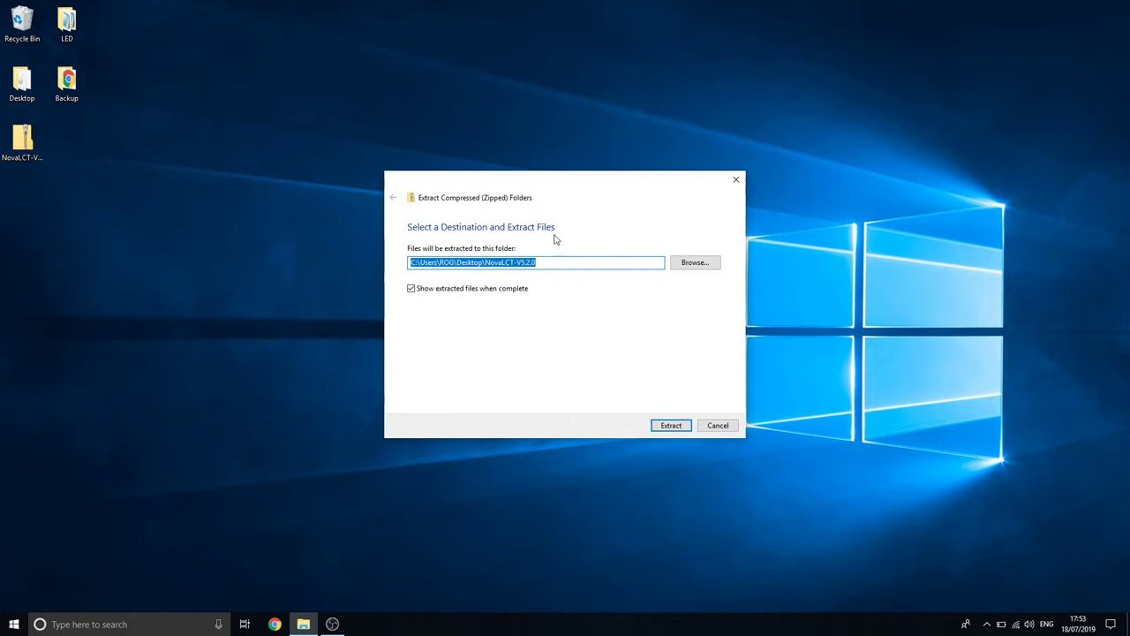
click(672, 426)
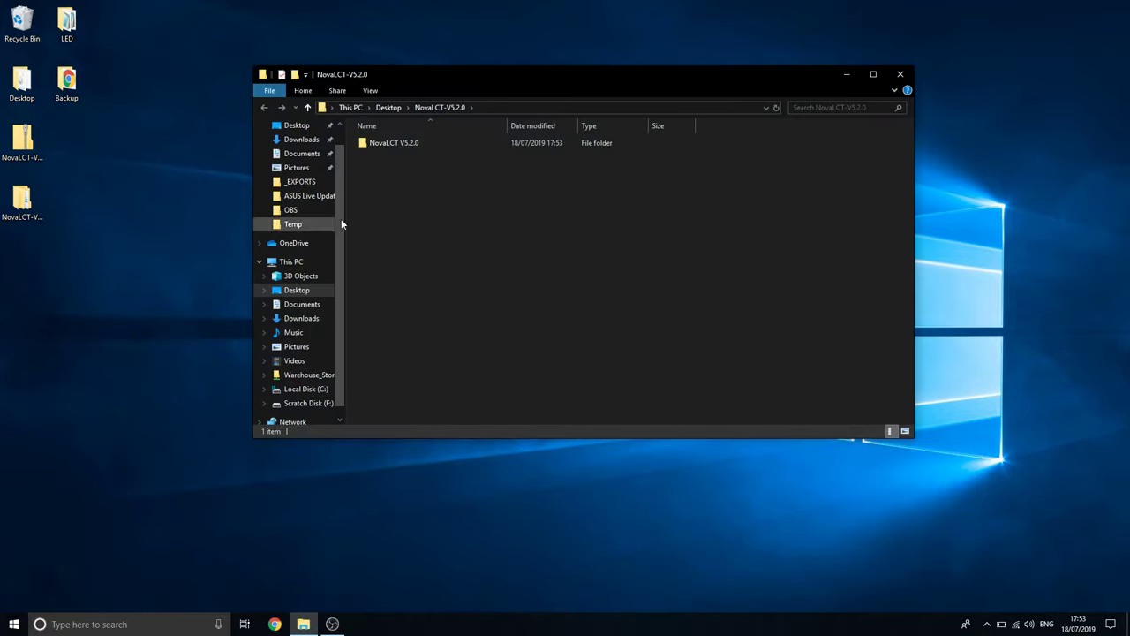
Start the NovaLCT V5.2.0 installer from the extracted folder, allowing it to run despite the SmartScreen block.
double_click(527, 142)
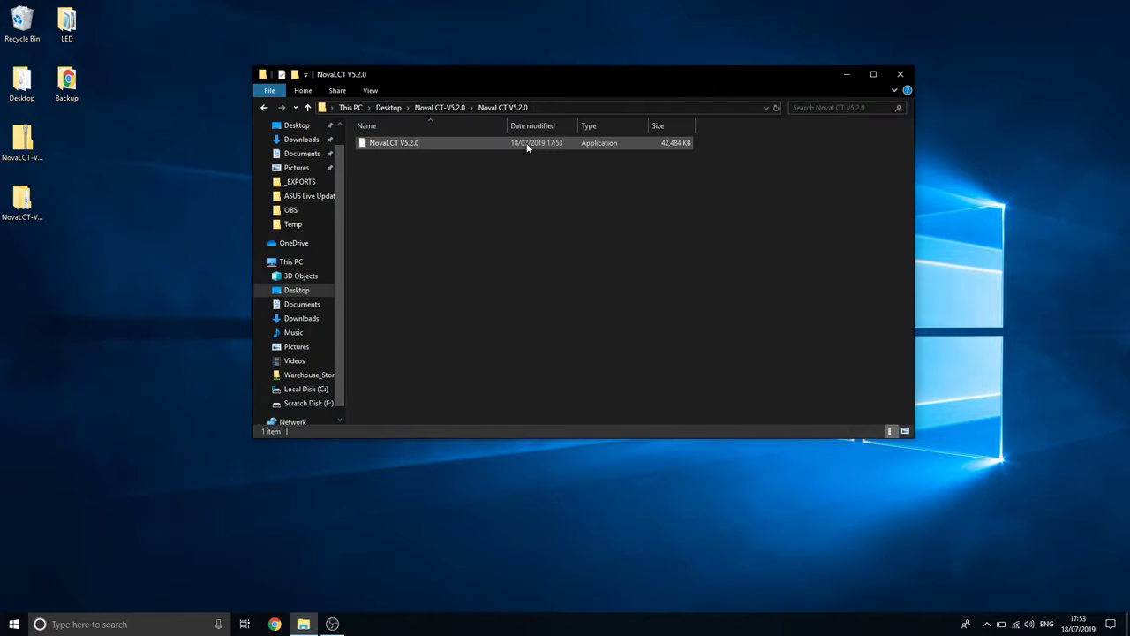
double_click(421, 143)
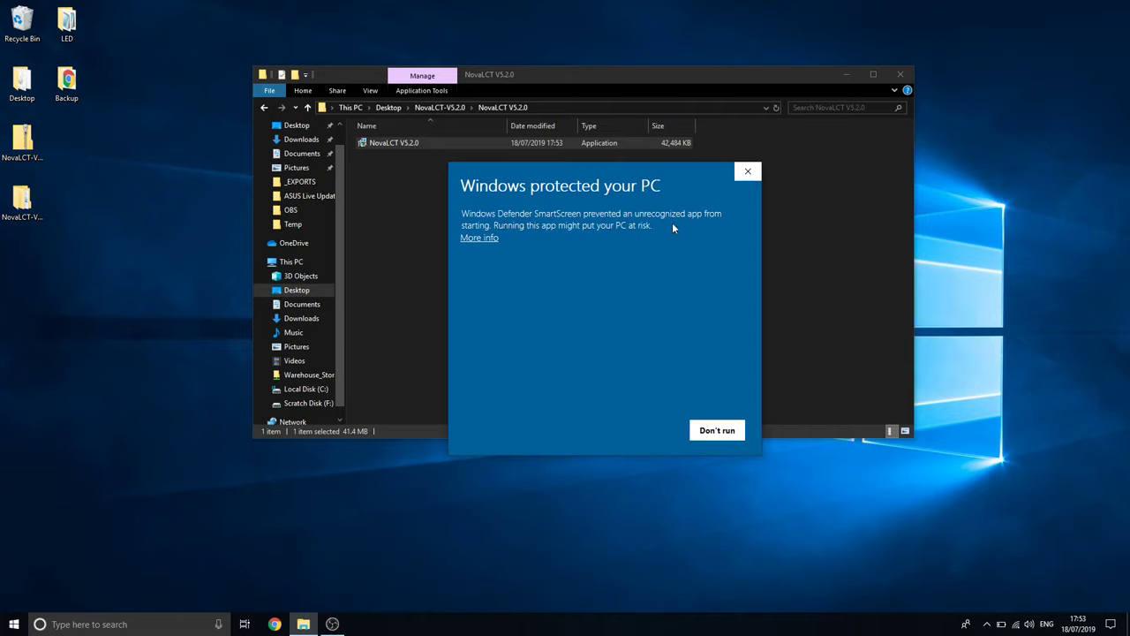
click(485, 240)
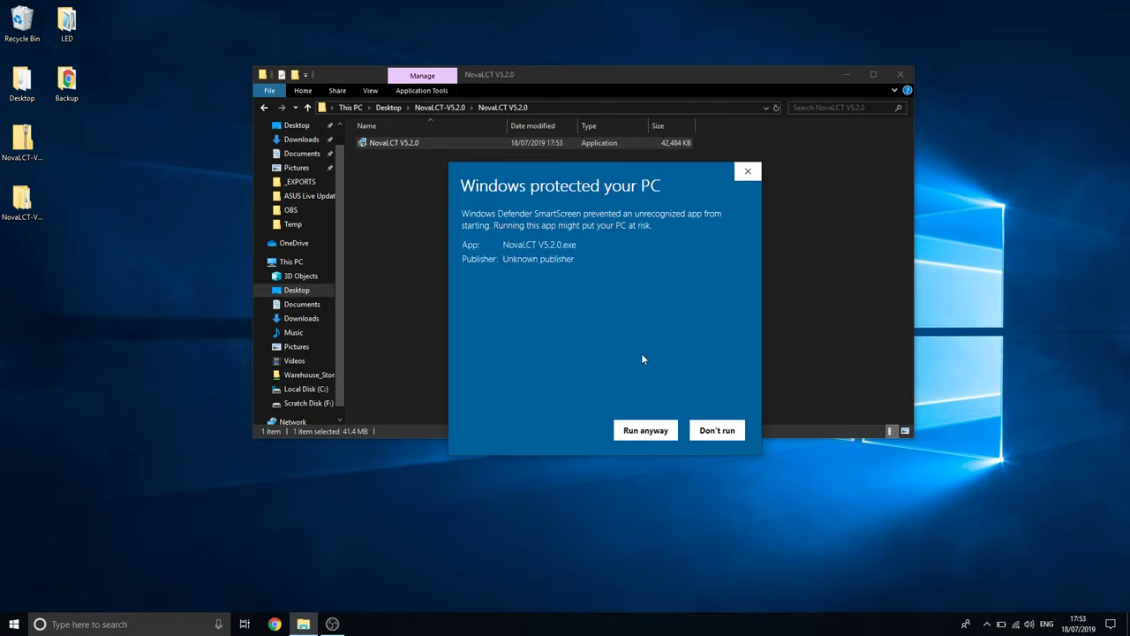
click(654, 430)
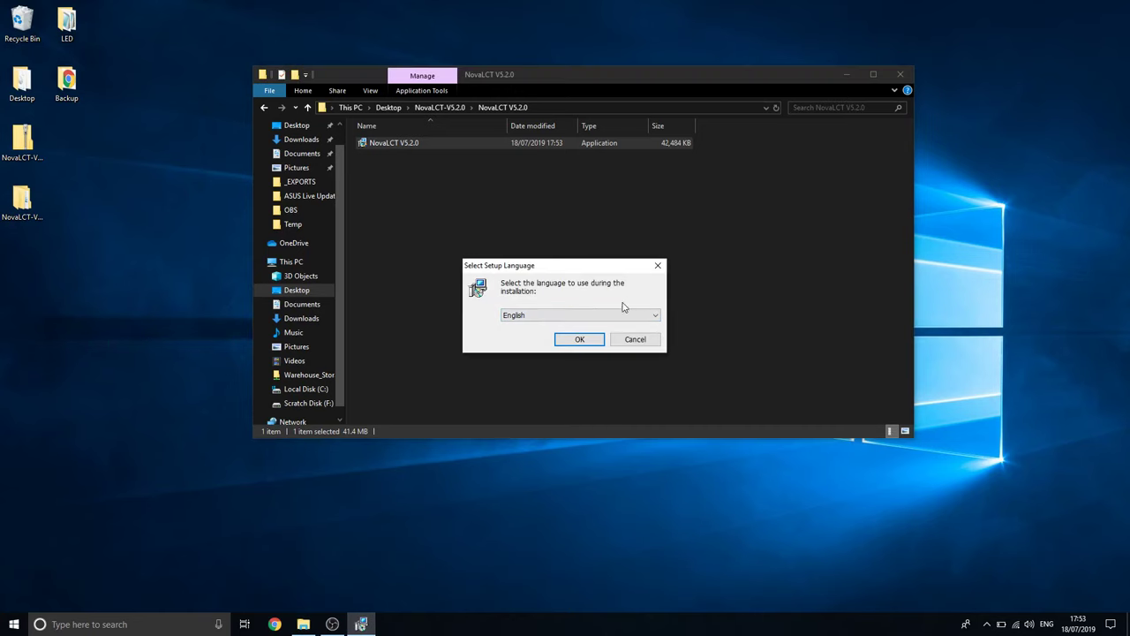
Set the setup language to English and close the extracted folder's window.
click(536, 316)
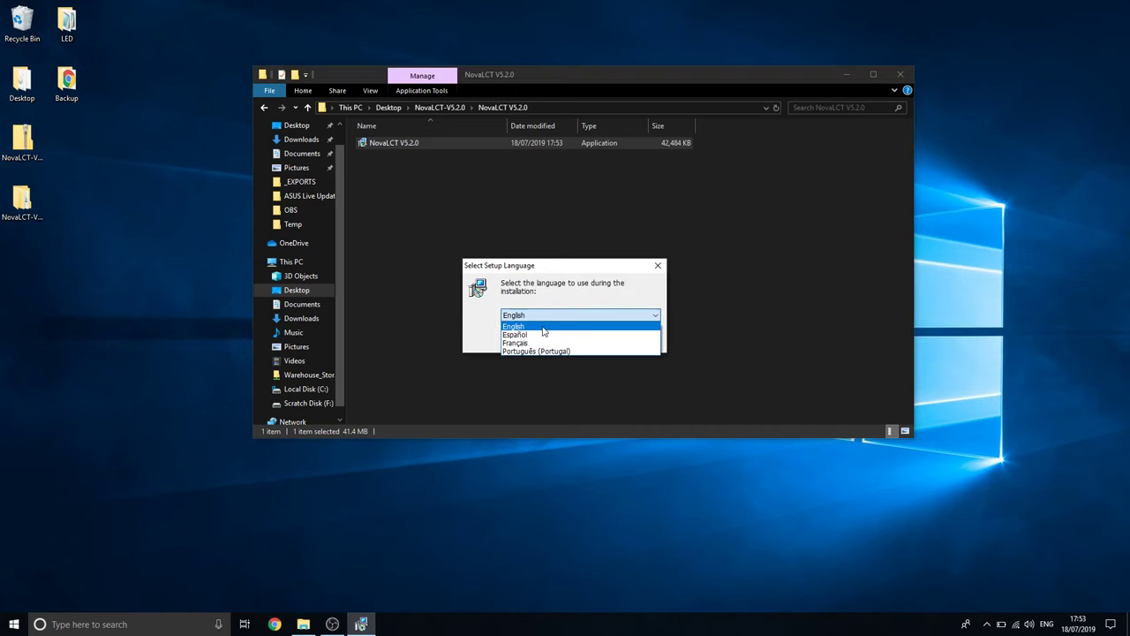
click(542, 327)
click(578, 339)
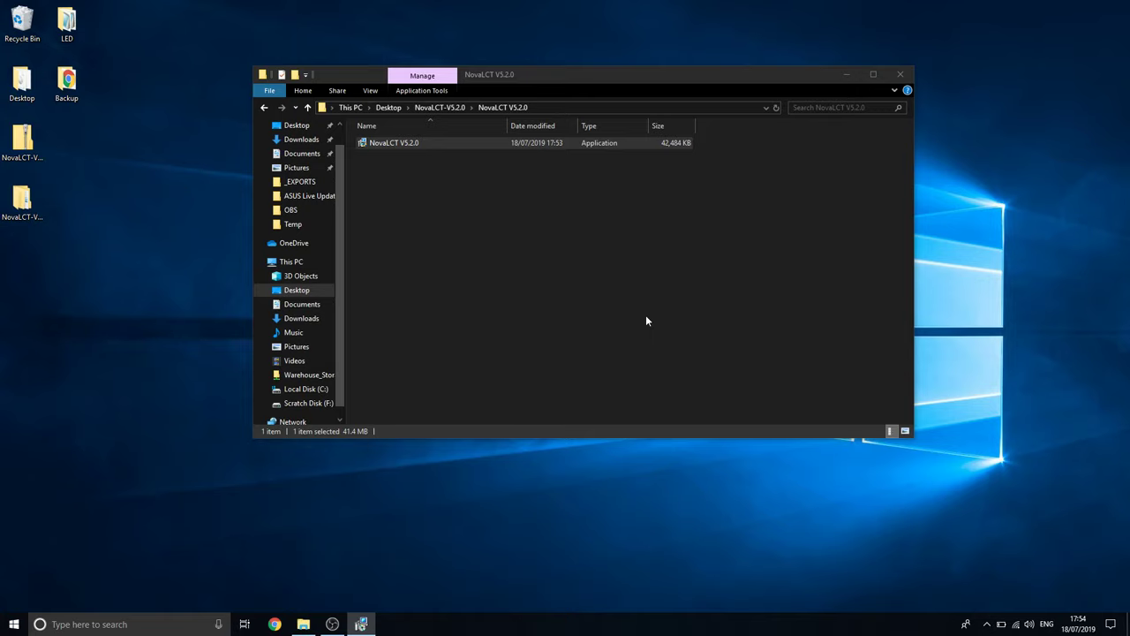
click(899, 74)
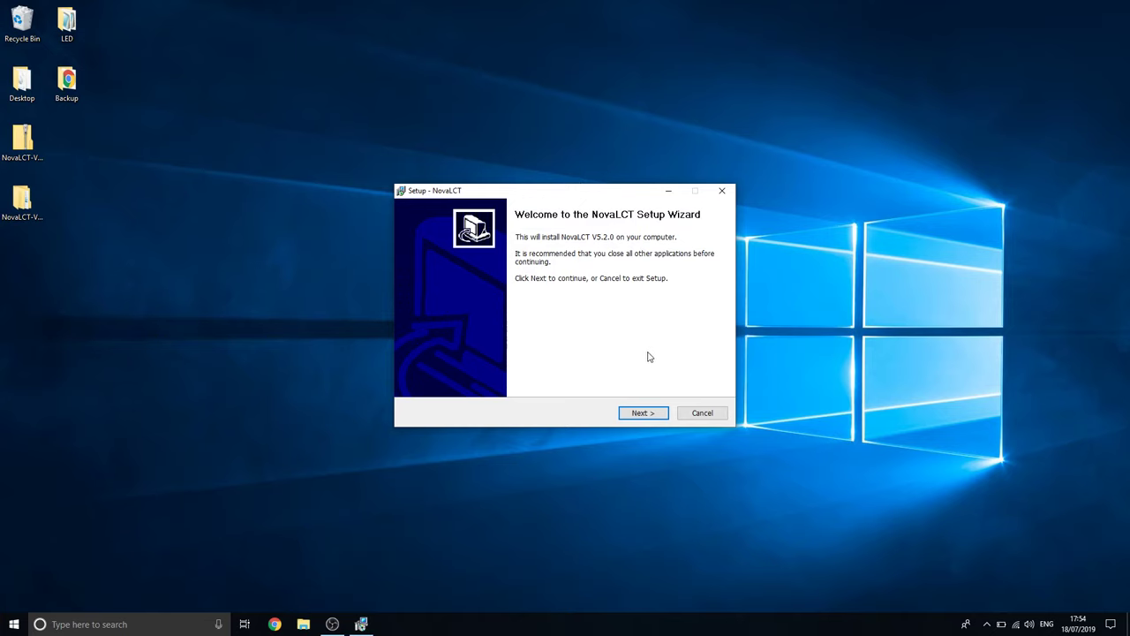
Accept the license agreement and keep the default destination and Start Menu folders, agreeing to install into the existing NovaLCT folder.
click(643, 412)
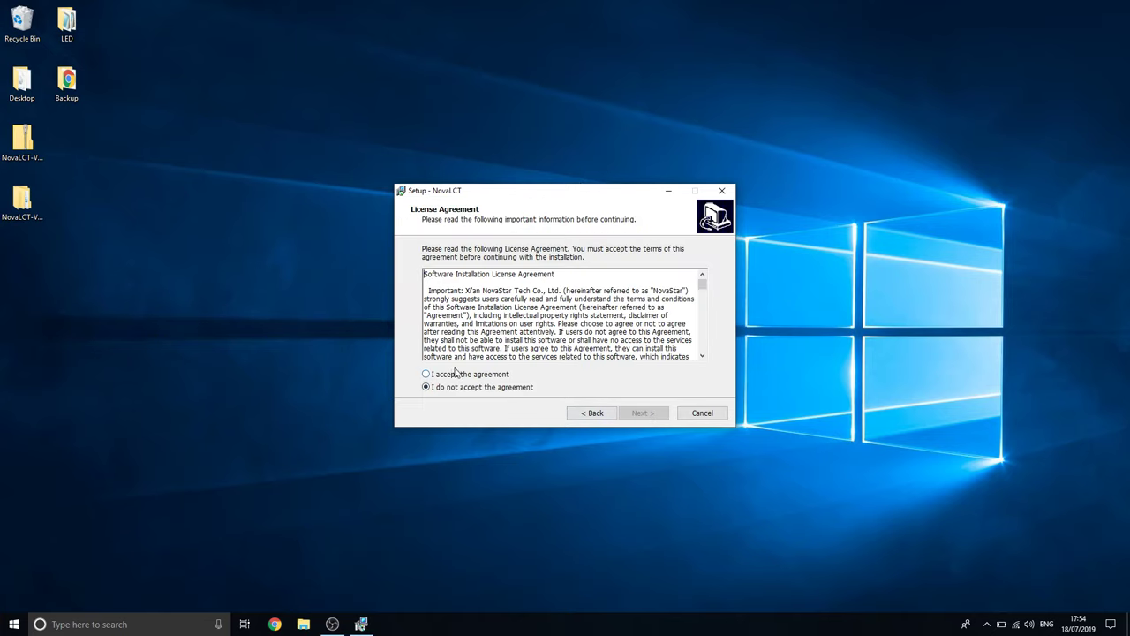
click(427, 375)
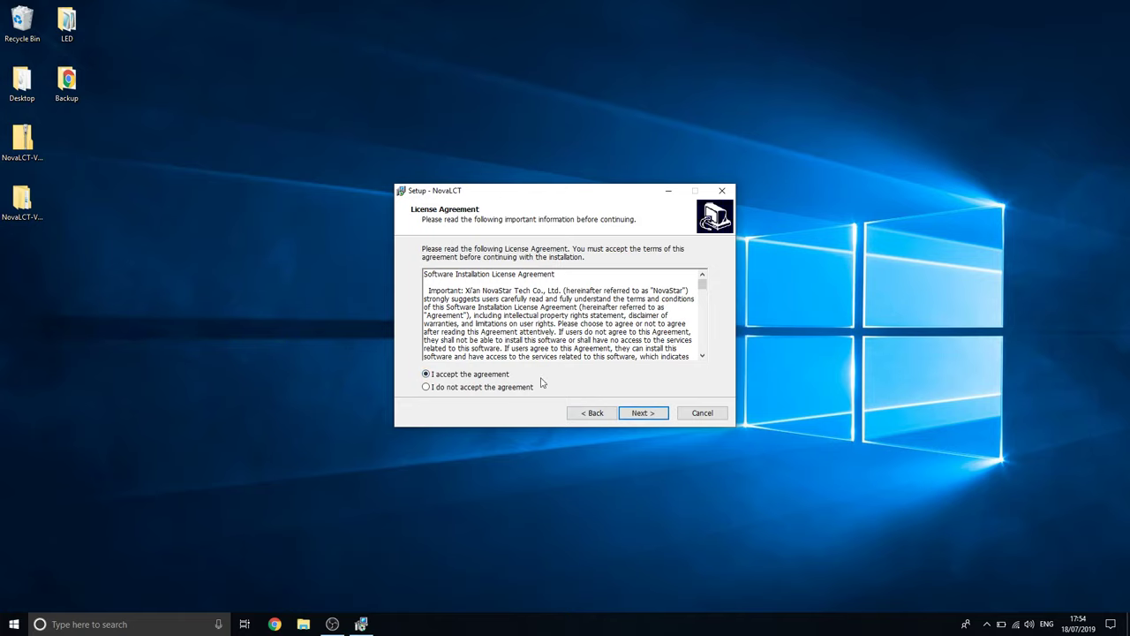
click(645, 413)
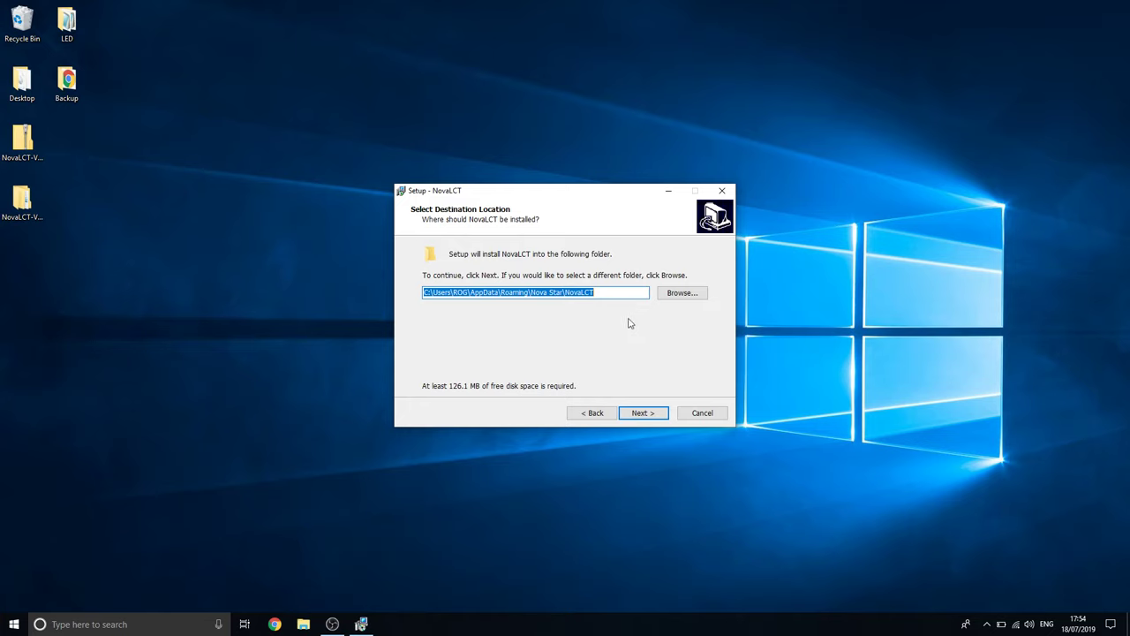
click(643, 415)
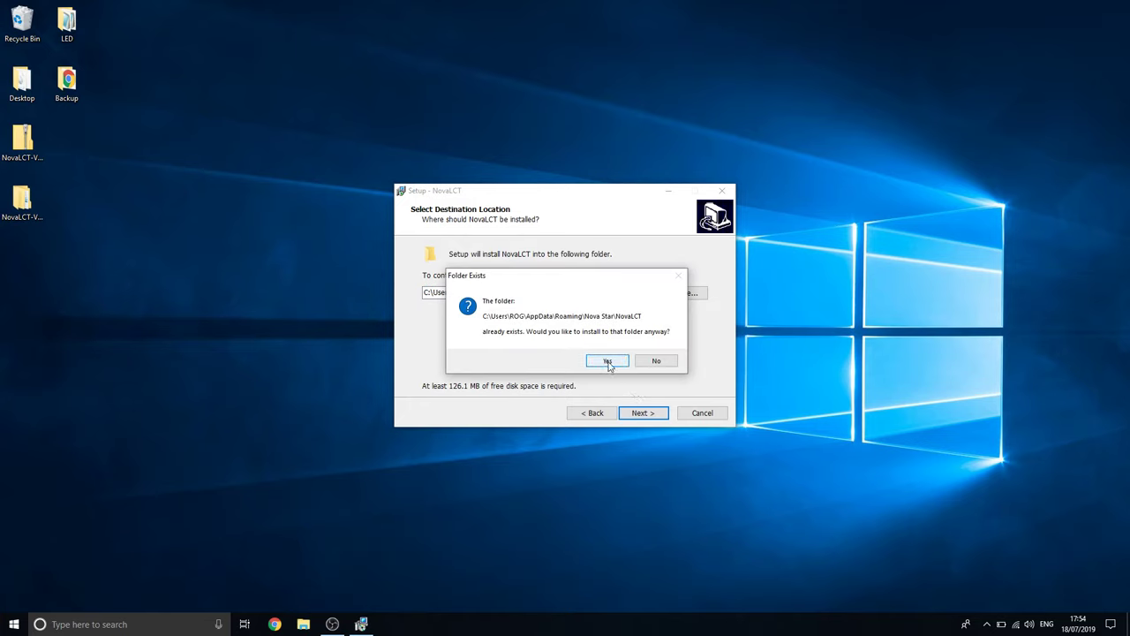
click(608, 361)
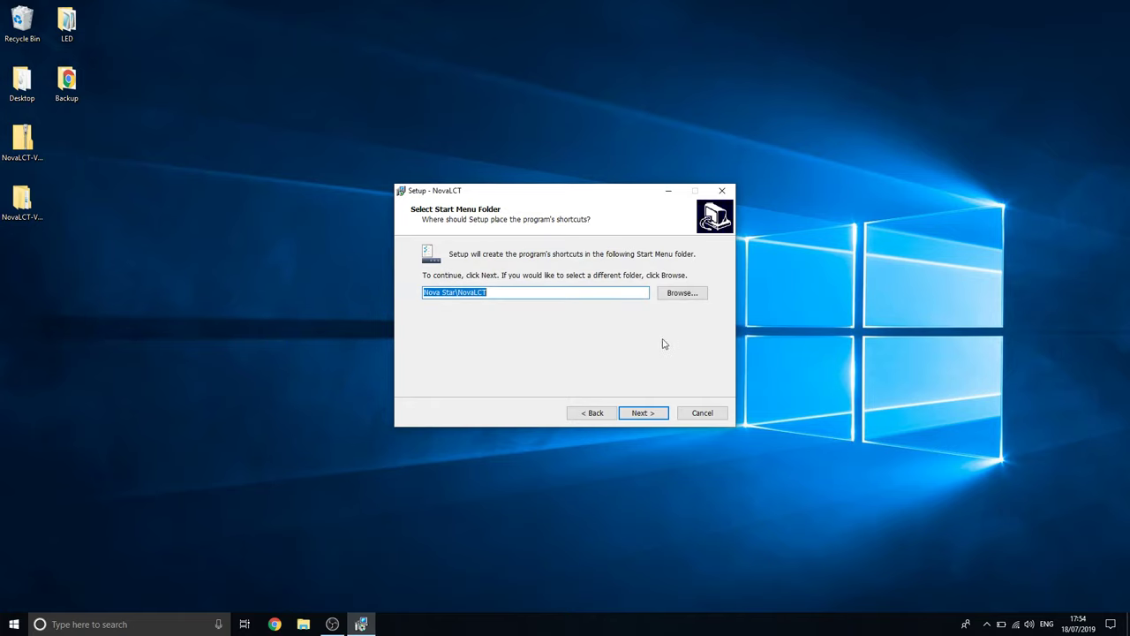
click(645, 416)
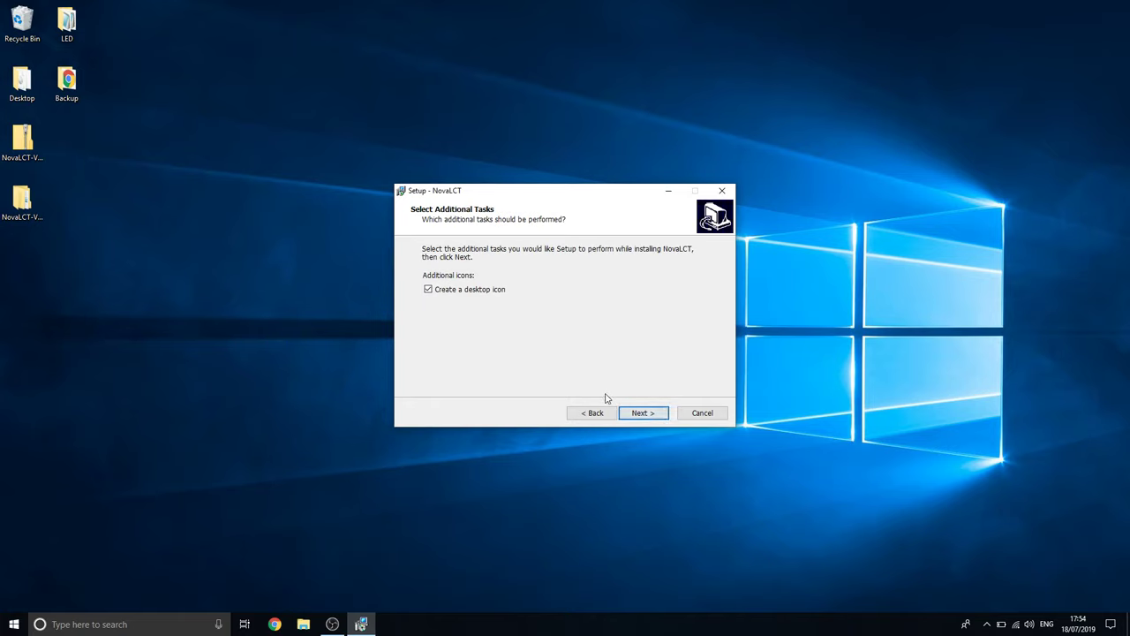
Install NovaLCT with a desktop icon and complete the accompanying USB device driver installation.
click(649, 413)
click(642, 414)
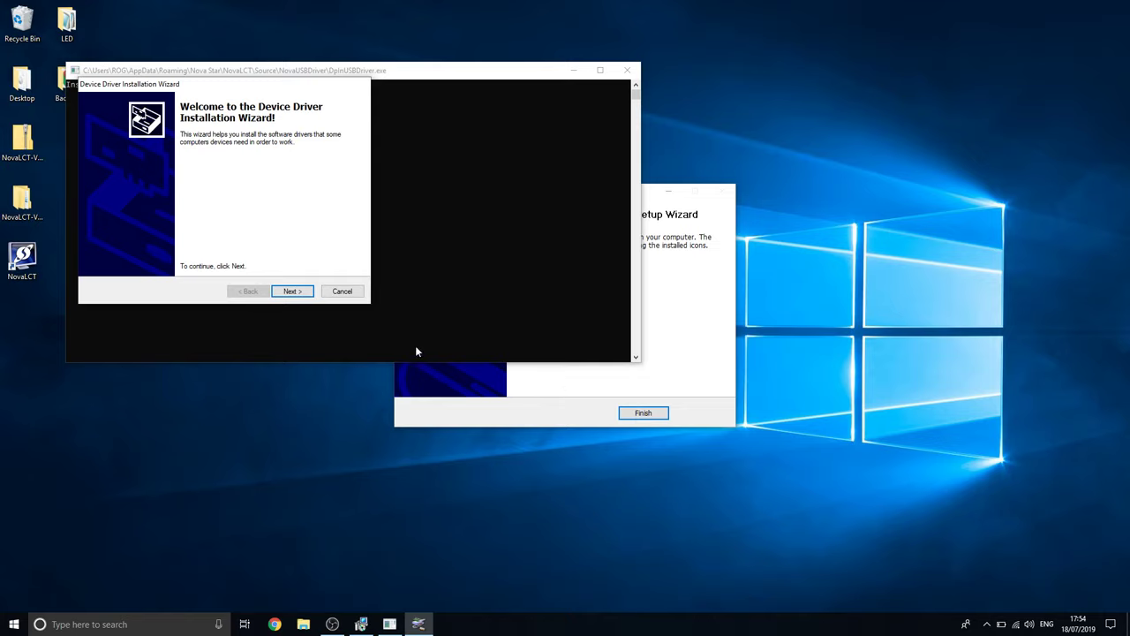
click(299, 293)
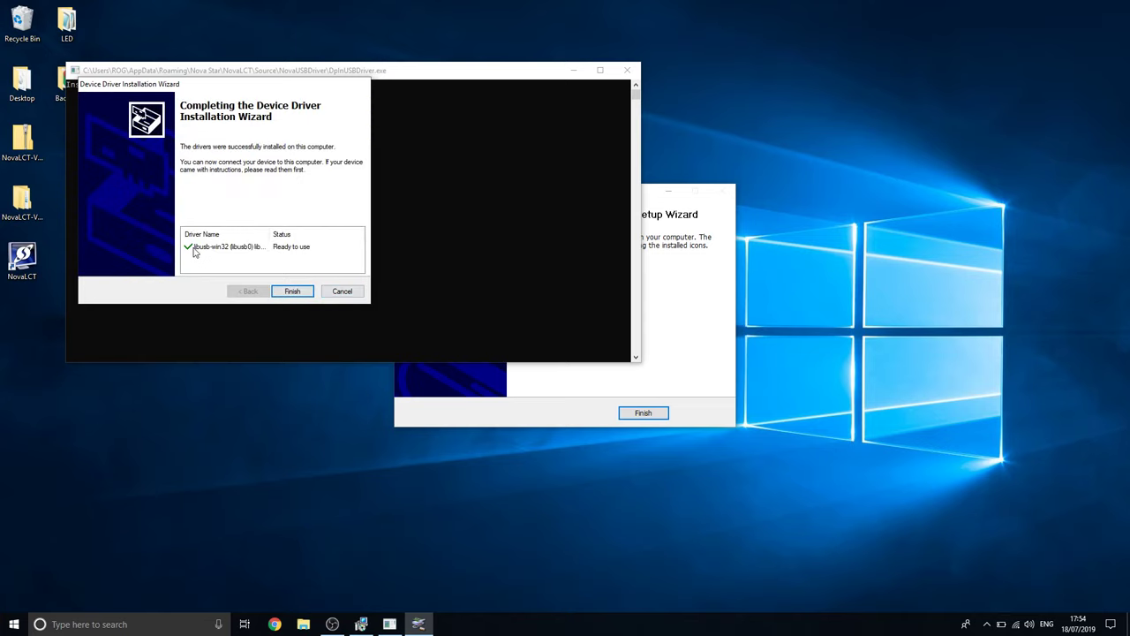
click(304, 291)
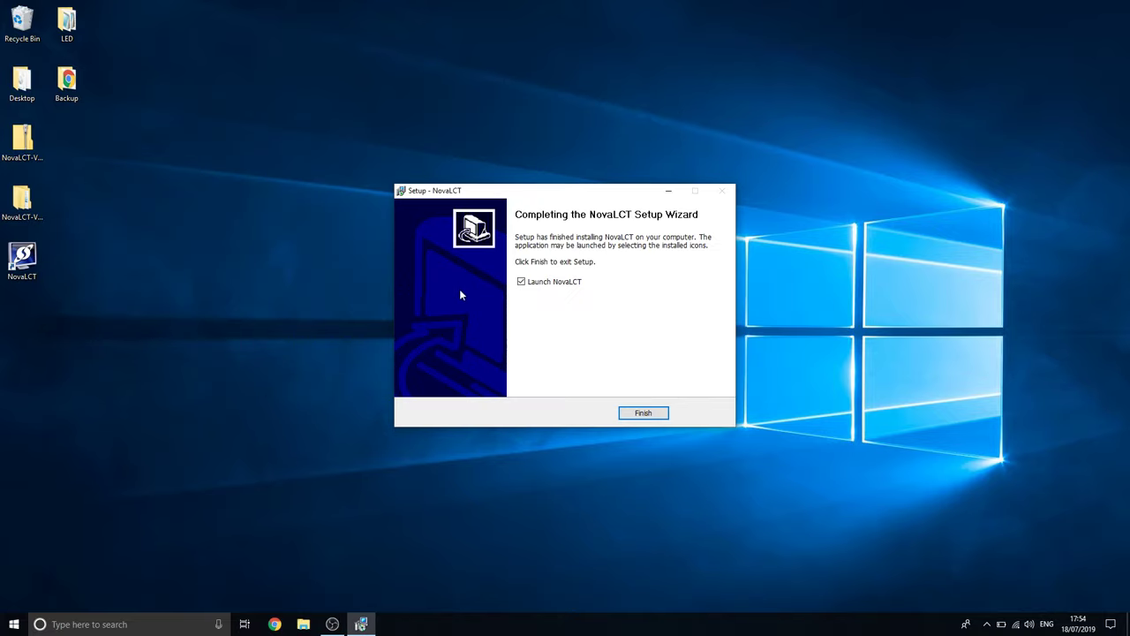
Finish the setup wizard with Launch NovaLCT enabled, and open NovaLCT from its desktop shortcut after moving it away from the other icons.
click(653, 413)
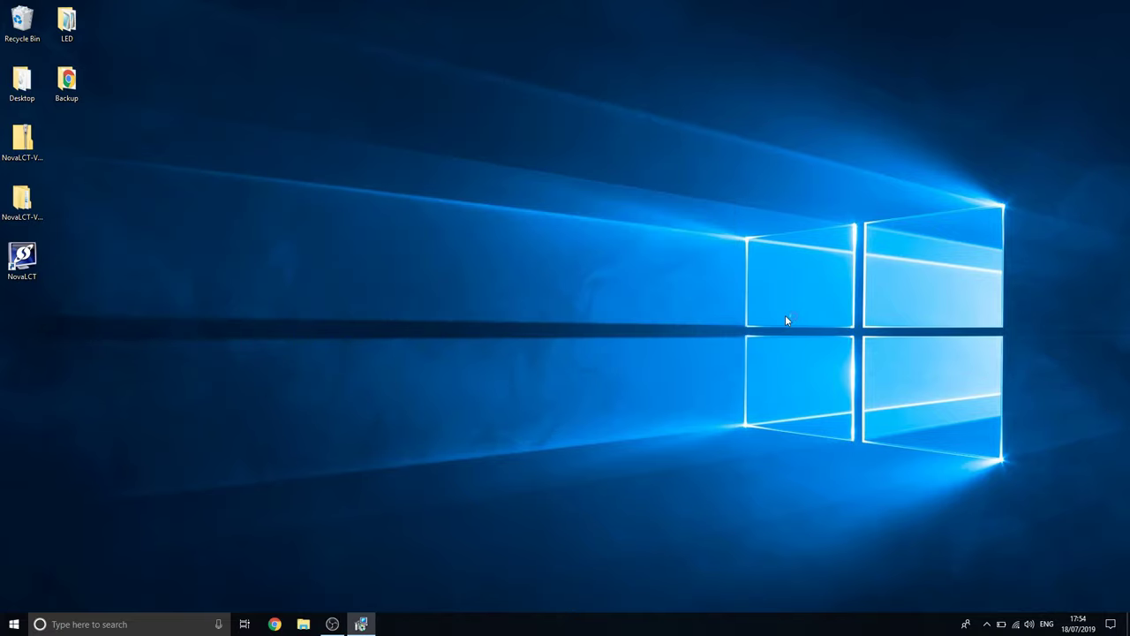
drag(23, 258, 469, 198)
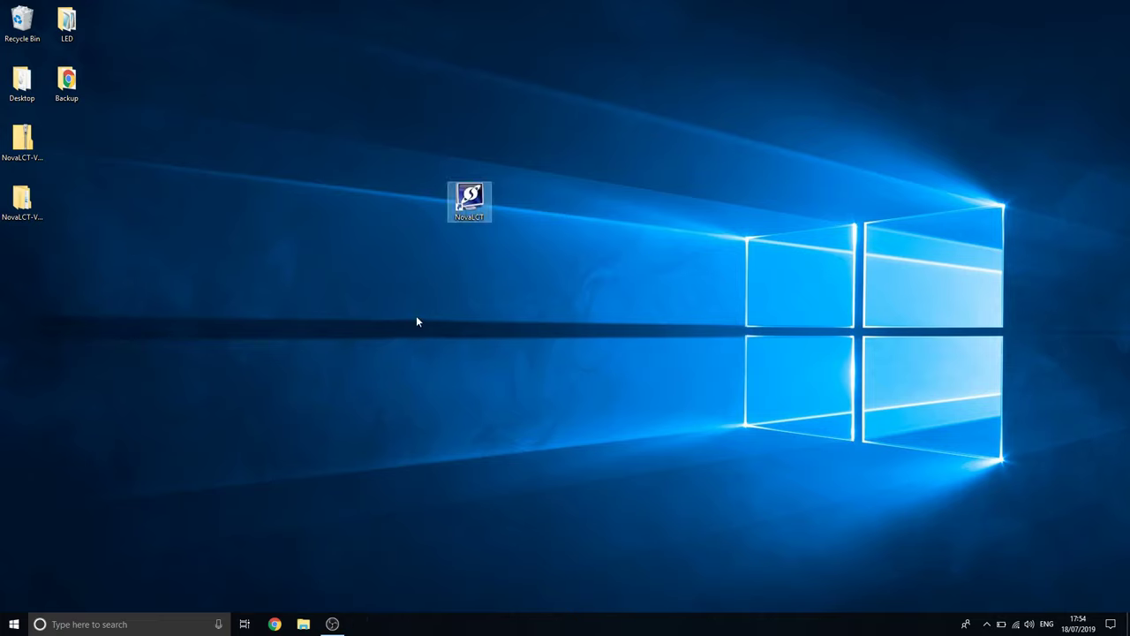
double_click(480, 216)
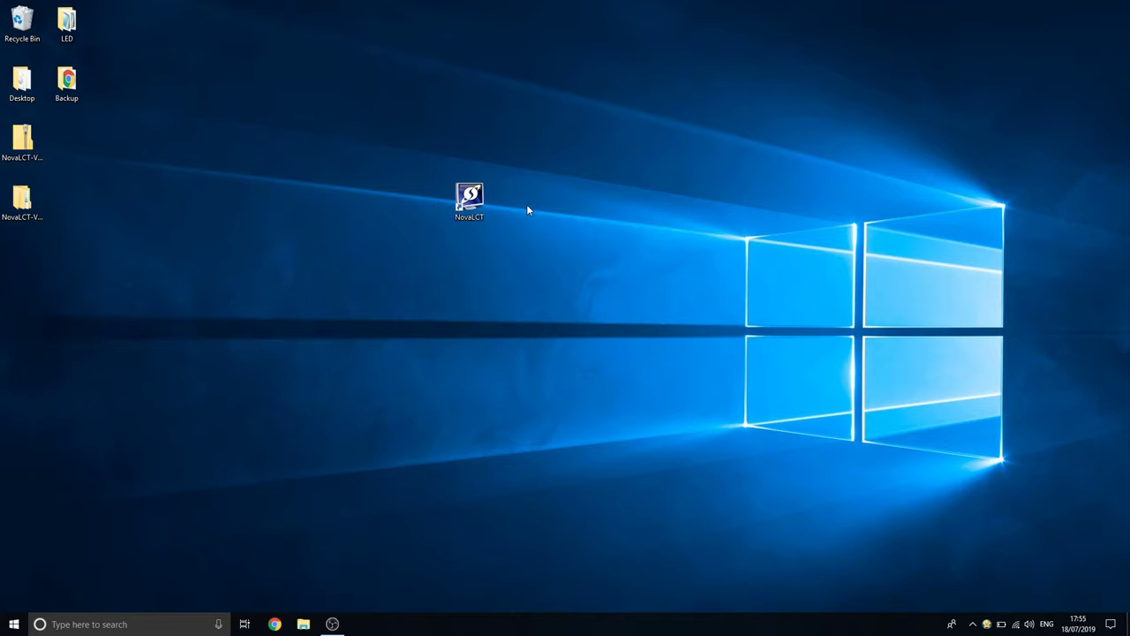
Check the hidden system tray icons for Mars Server Provider and move the NovaLCT window below its desktop shortcut.
click(972, 623)
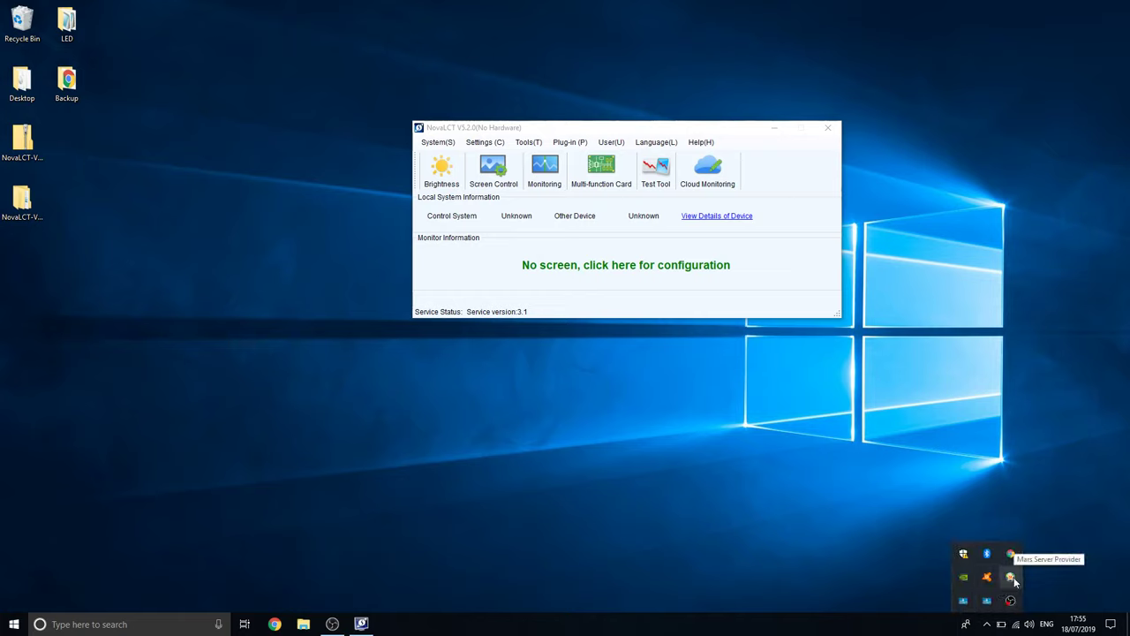
click(802, 462)
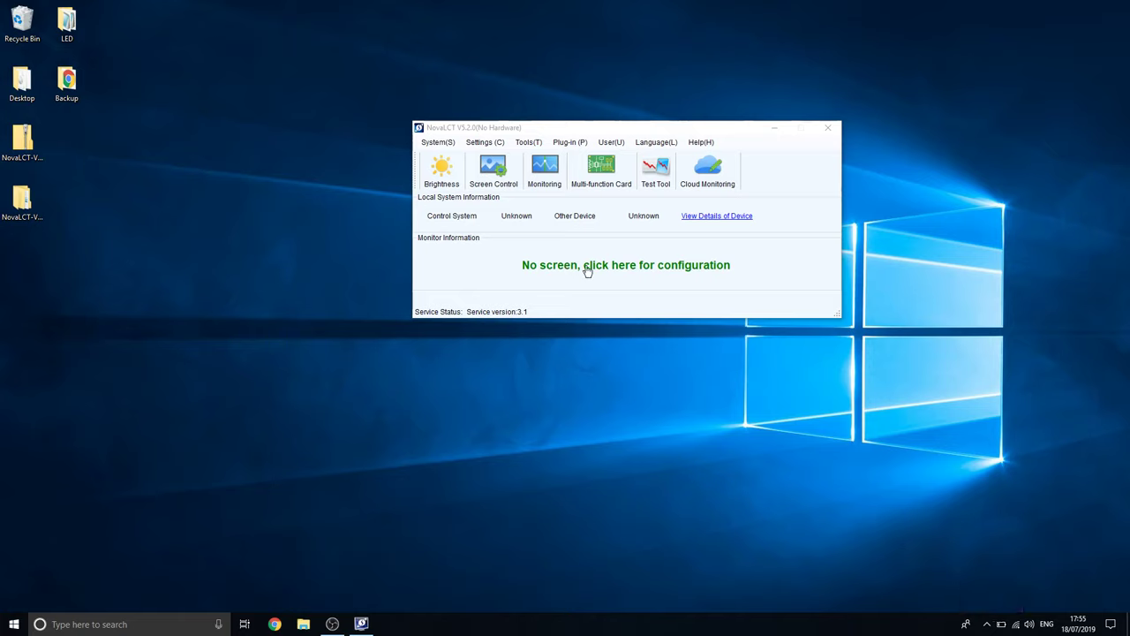
drag(542, 129, 457, 254)
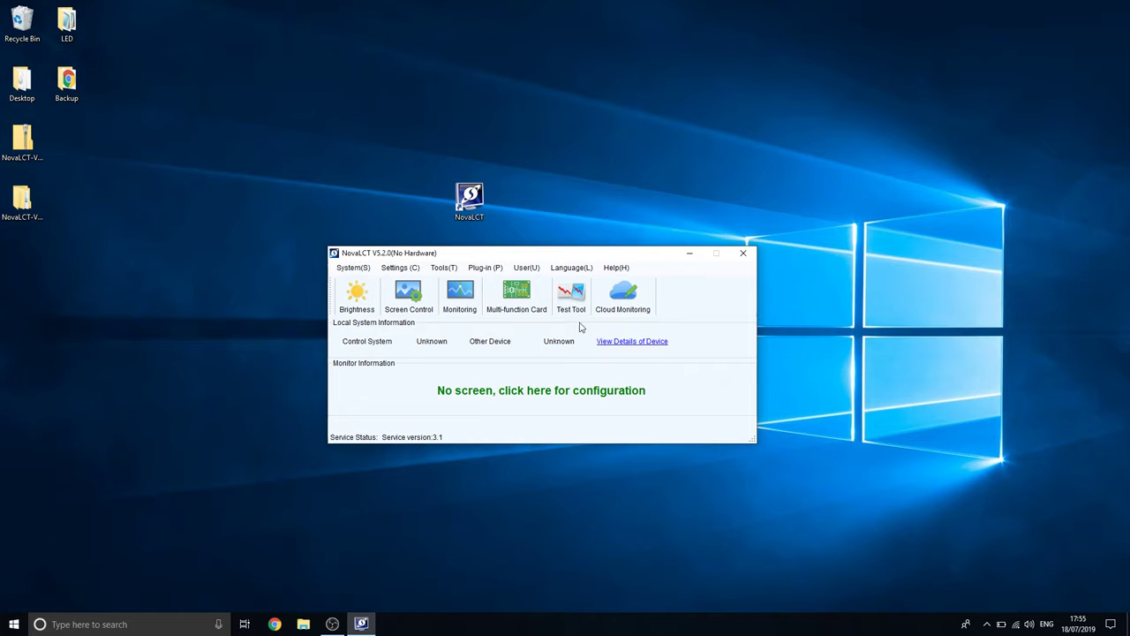